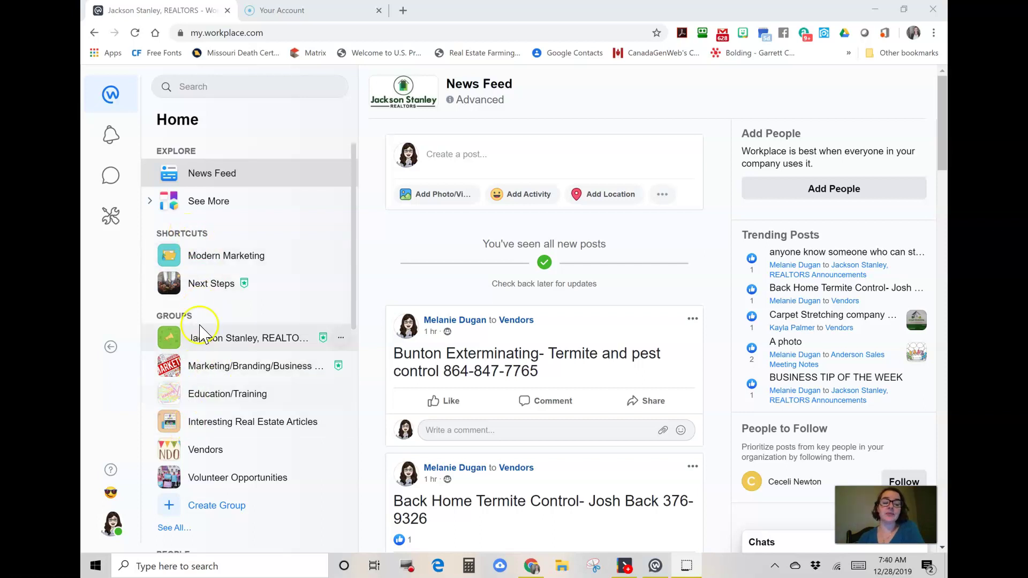
Step: Open the Vendors group, search its posts for "painter" and look through the matching post
{"action": "mouse_move", "coordinate": [207, 415]}
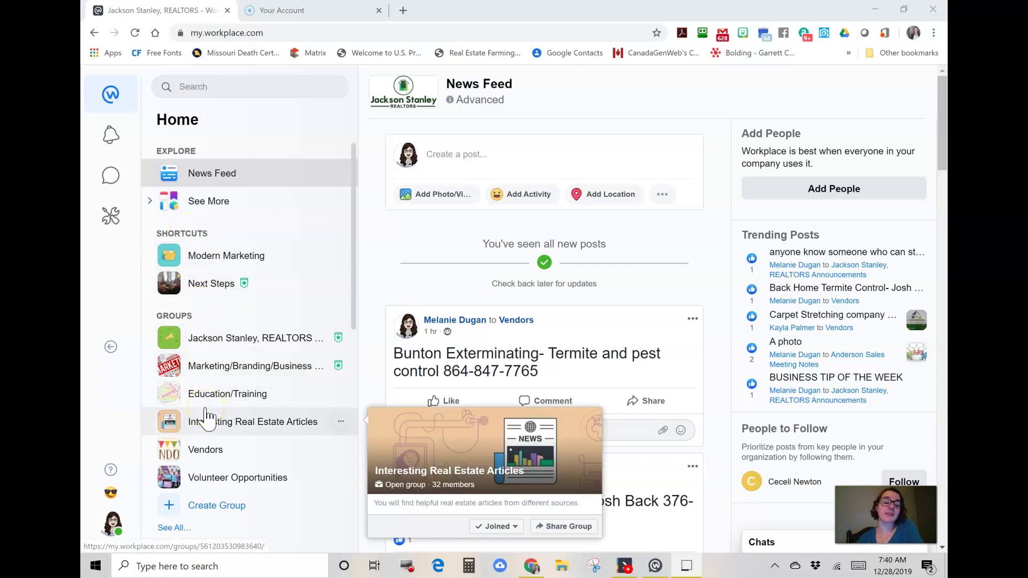
{"action": "left_click", "coordinate": [216, 459]}
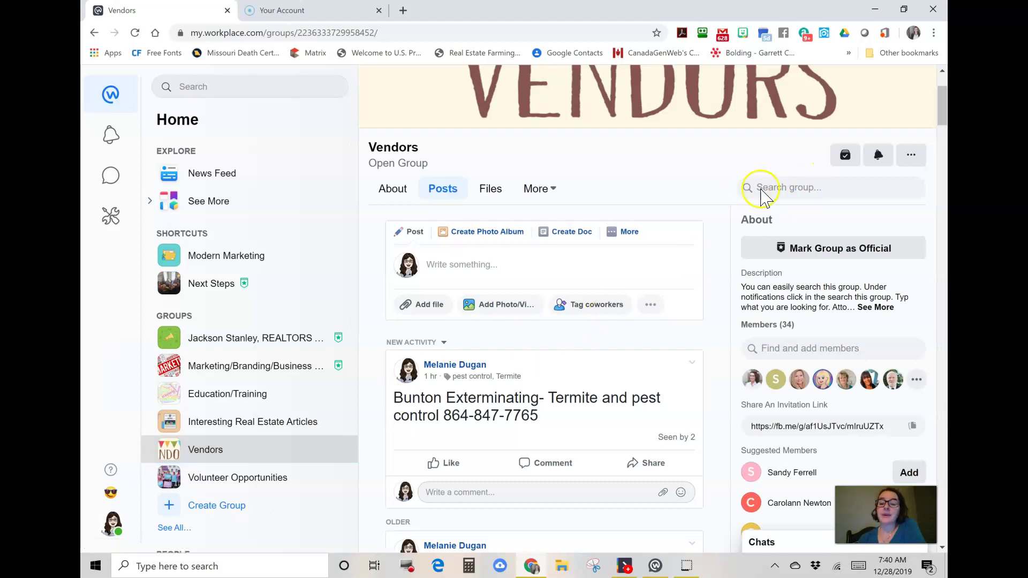
{"action": "left_click", "coordinate": [809, 188]}
{"action": "type", "text": "pa"}
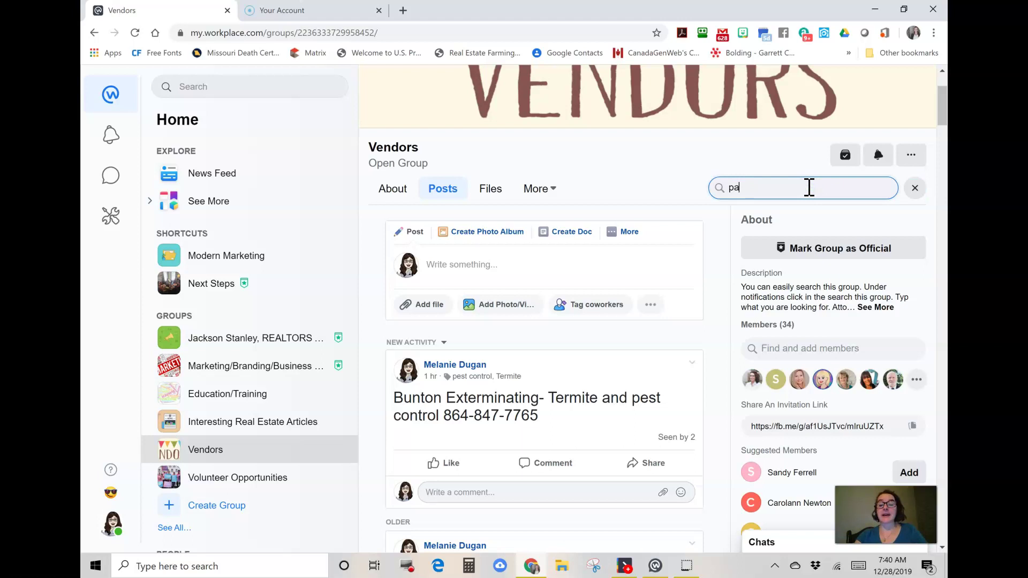
{"action": "type", "text": "inter"}
{"action": "key", "text": "Return"}
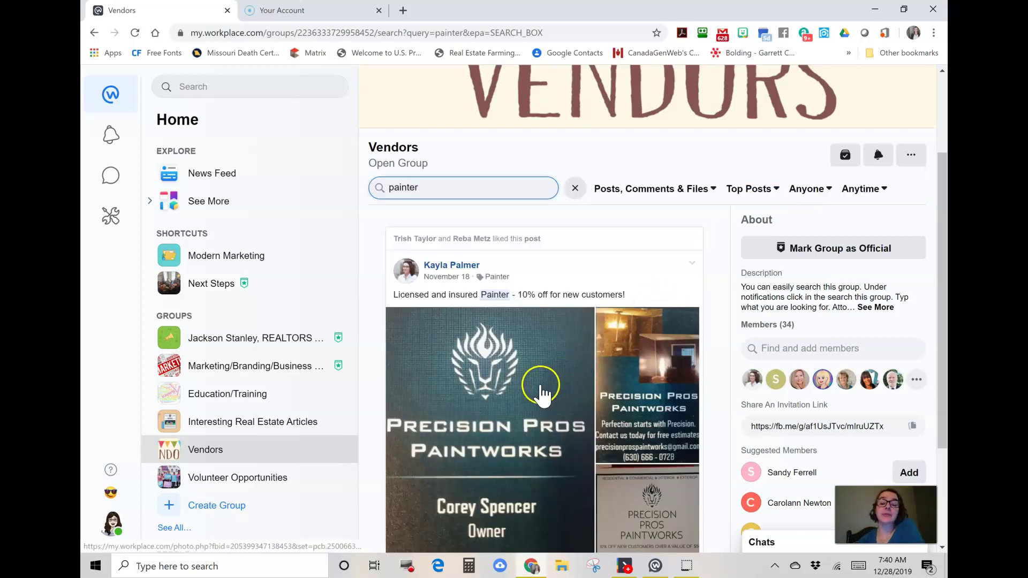
{"action": "scroll", "coordinate": [542, 395], "scroll_direction": "down", "scroll_amount": 2}
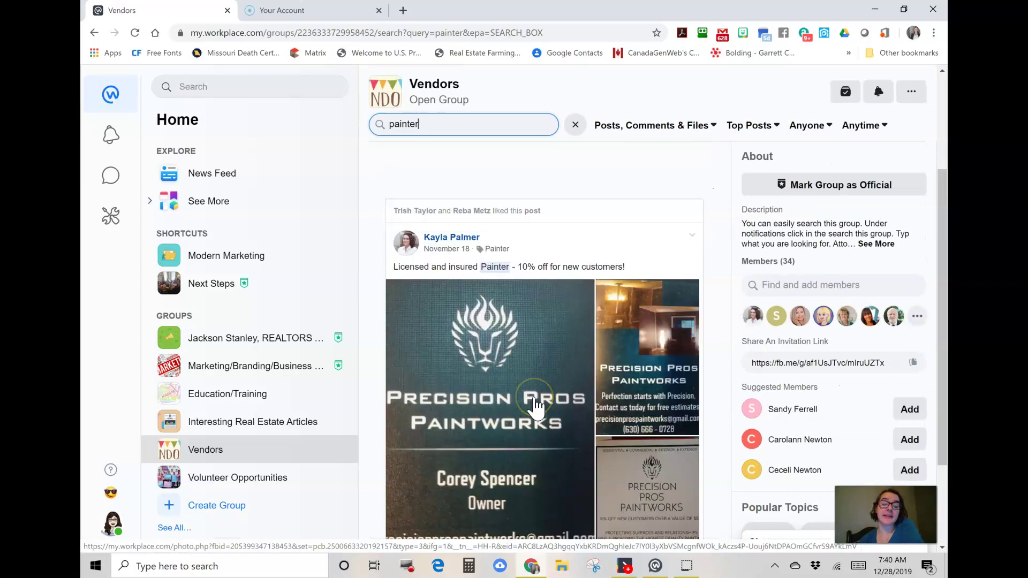
{"action": "scroll", "coordinate": [535, 410], "scroll_direction": "down", "scroll_amount": 3}
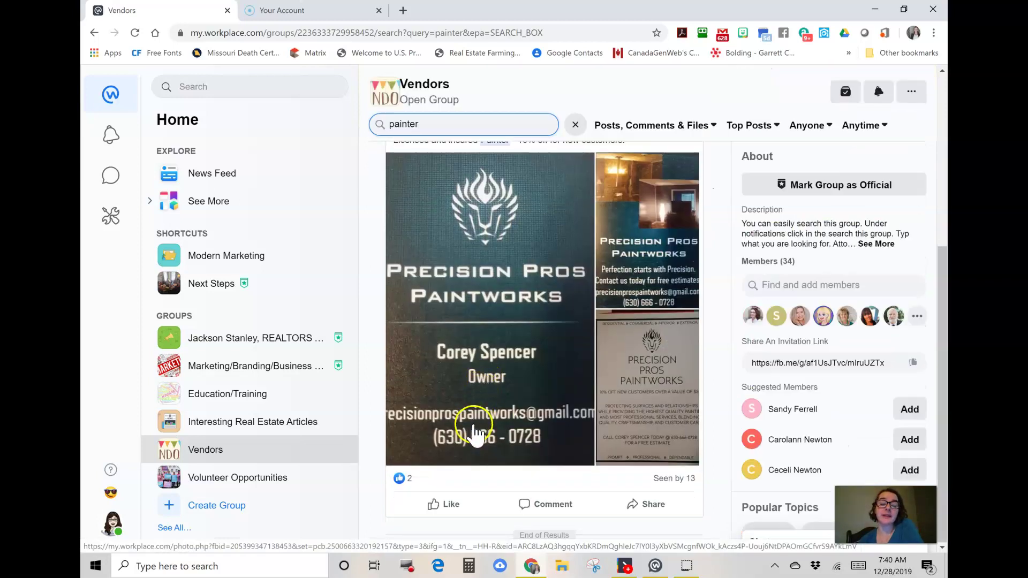
Step: Search the Vendors group for "attorney", look through the matching posts and clear the search
{"action": "scroll", "coordinate": [555, 299], "scroll_direction": "up", "scroll_amount": 5}
{"action": "left_click", "coordinate": [458, 316]}
{"action": "type", "text": "atton"}
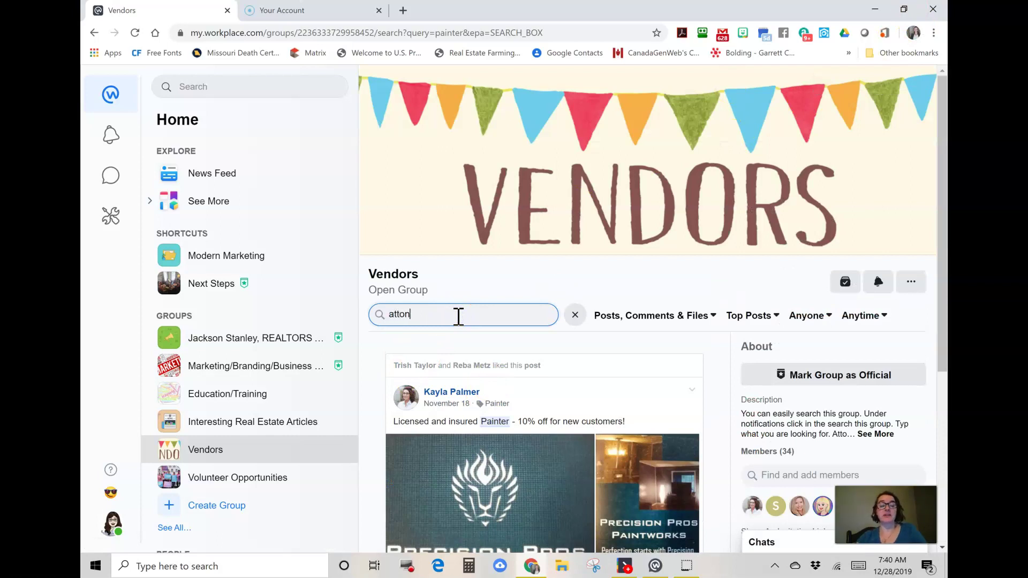
{"action": "key", "text": "BackSpace"}
{"action": "type", "text": "rney"}
{"action": "key", "text": "Return"}
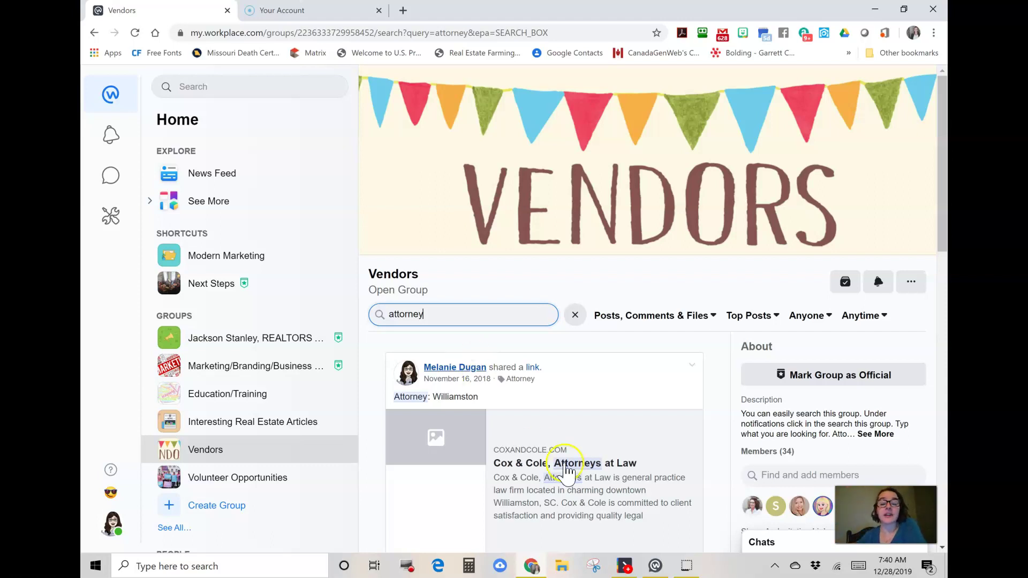
{"action": "scroll", "coordinate": [607, 463], "scroll_direction": "down", "scroll_amount": 10}
{"action": "scroll", "coordinate": [607, 464], "scroll_direction": "down", "scroll_amount": 4}
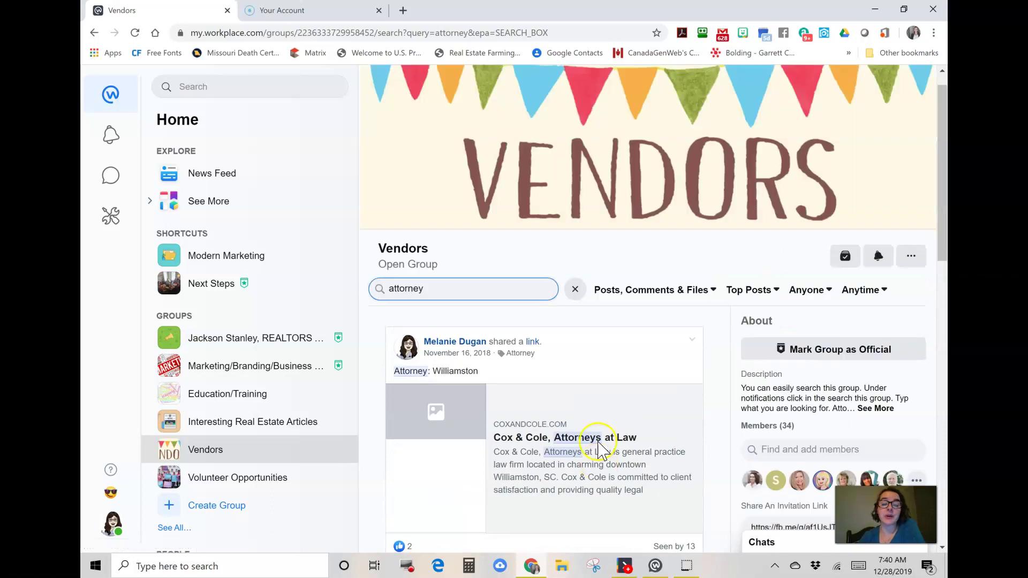
{"action": "scroll", "coordinate": [484, 322], "scroll_direction": "down", "scroll_amount": 3}
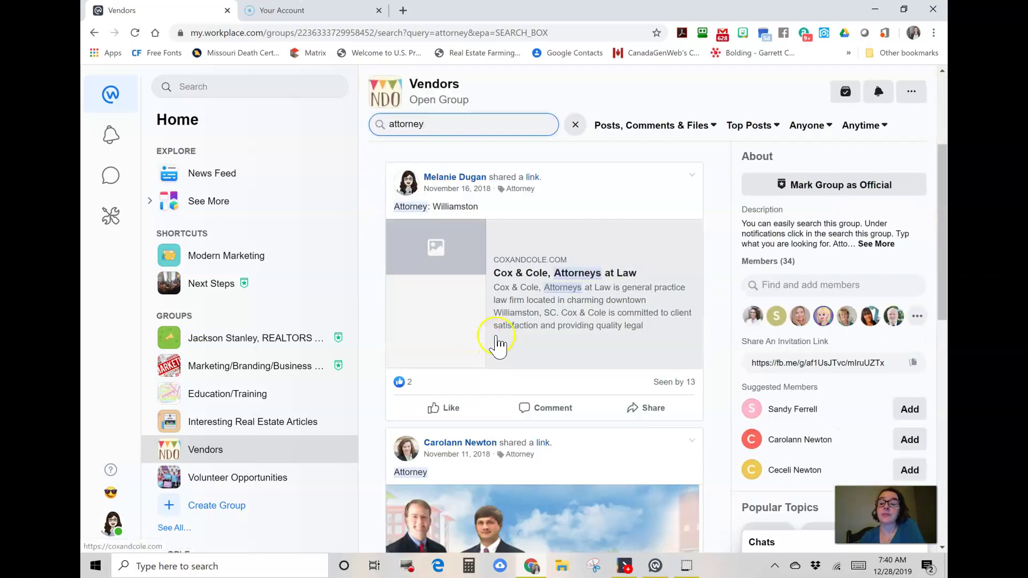
{"action": "scroll", "coordinate": [522, 316], "scroll_direction": "down", "scroll_amount": 1}
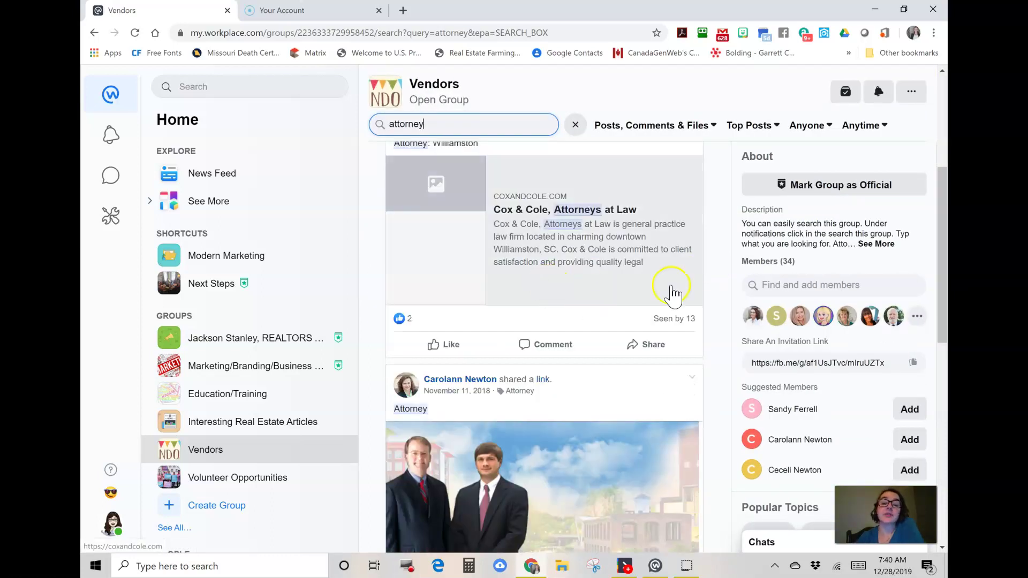
{"action": "left_click", "coordinate": [576, 125]}
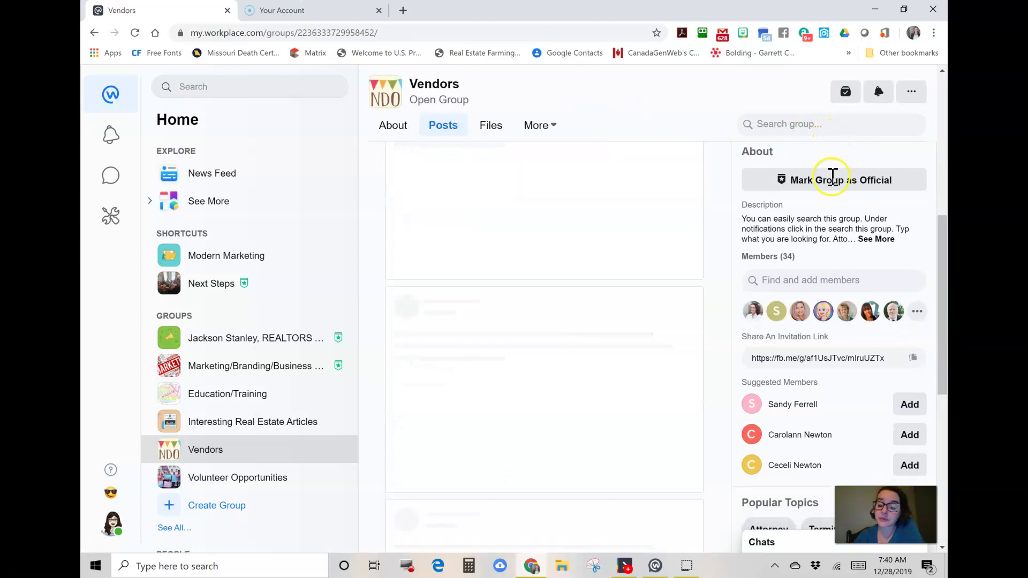
Step: Open the full list of topics in the Vendors group and browse the popular, frequently used and other topics
{"action": "scroll", "coordinate": [830, 180], "scroll_direction": "down", "scroll_amount": 3}
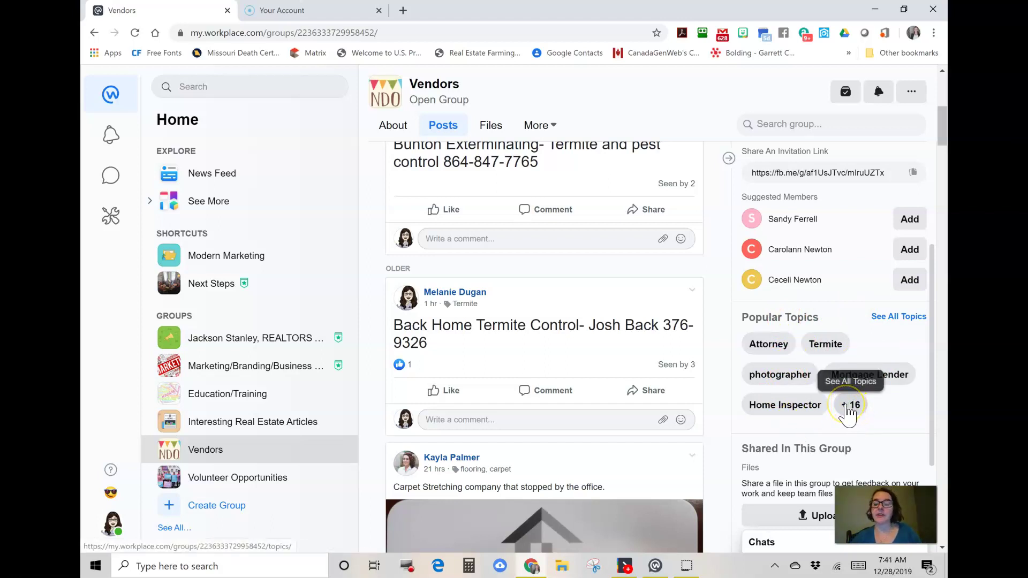
{"action": "left_click", "coordinate": [909, 327]}
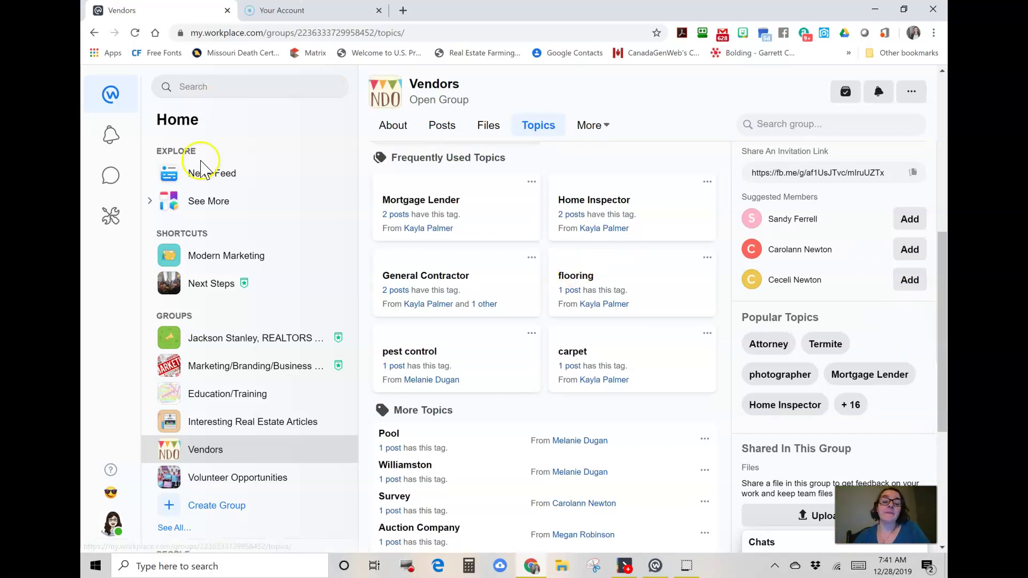
{"action": "left_click", "coordinate": [469, 277]}
{"action": "scroll", "coordinate": [493, 360], "scroll_direction": "down", "scroll_amount": 1}
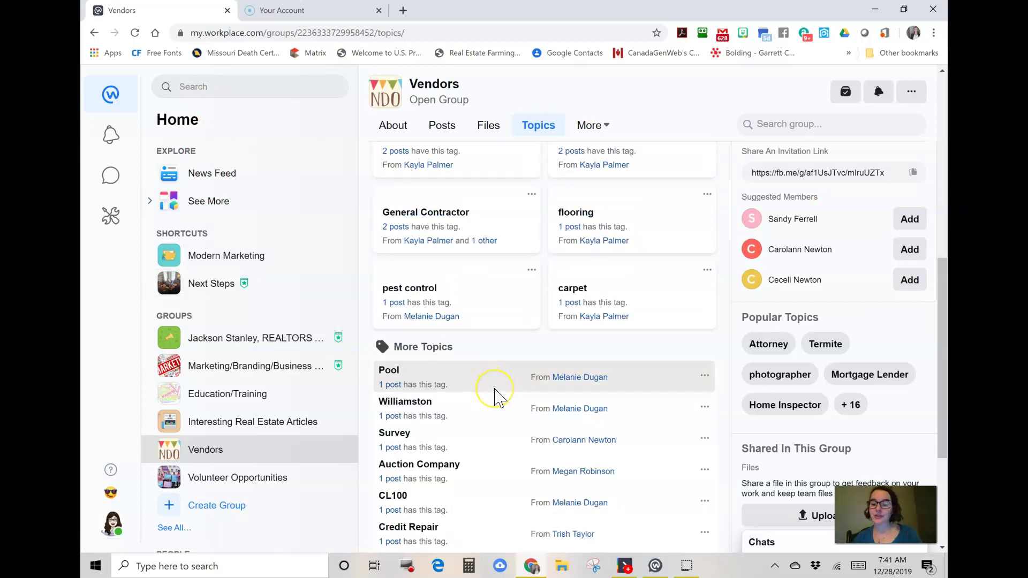
{"action": "scroll", "coordinate": [496, 397], "scroll_direction": "up", "scroll_amount": 10}
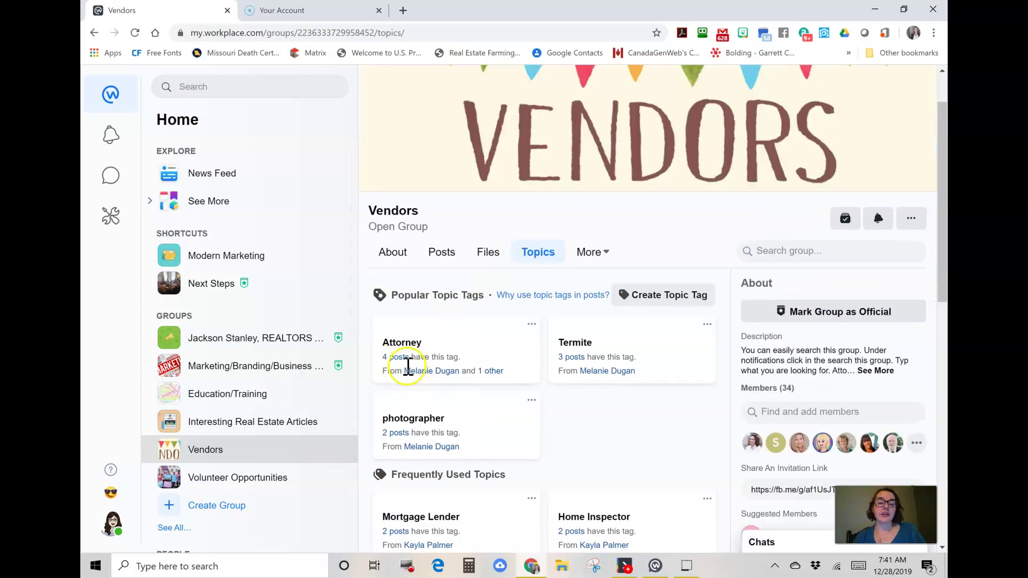
Step: View the posts tagged with the Attorney topic and return to the Vendors group's main posts
{"action": "left_click", "coordinate": [403, 356]}
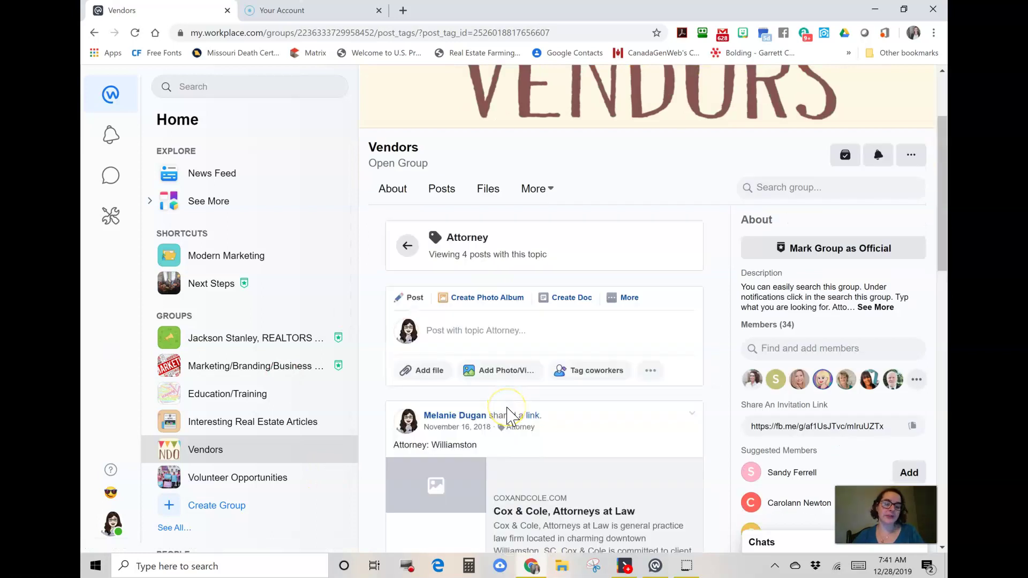
{"action": "scroll", "coordinate": [515, 415], "scroll_direction": "up", "scroll_amount": 1}
{"action": "left_click", "coordinate": [442, 256]}
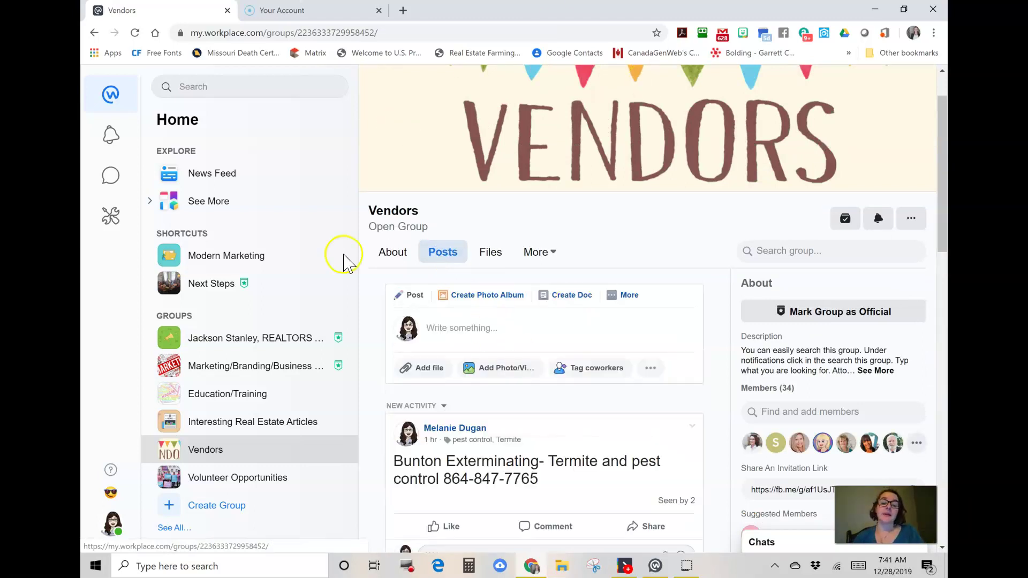
{"action": "left_click", "coordinate": [428, 227]}
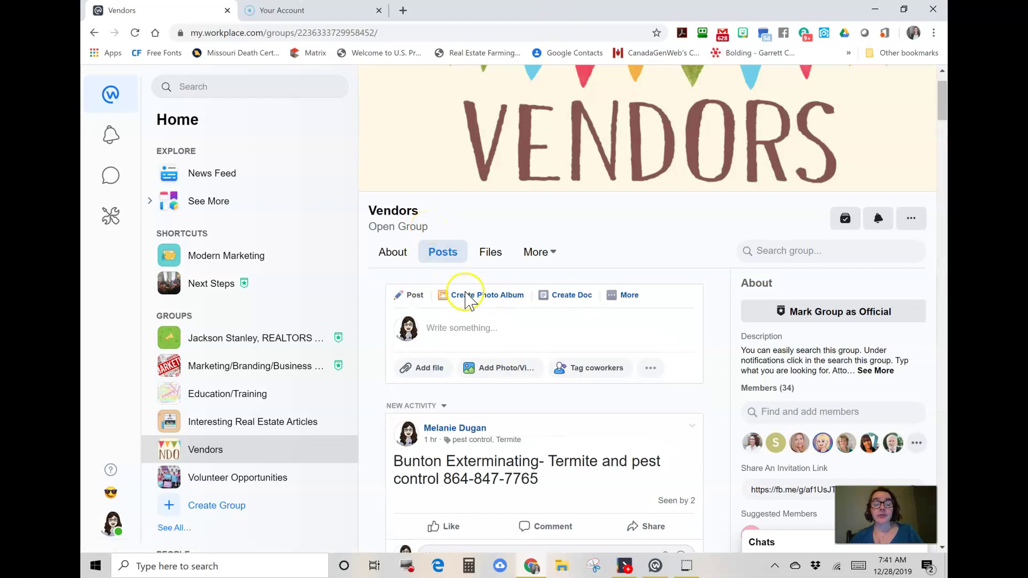
Step: Write a new Vendors group post containing "painter", the vendor's first name, "handyman" and a phone number
{"action": "left_click", "coordinate": [502, 327]}
{"action": "type", "text": "pinter"}
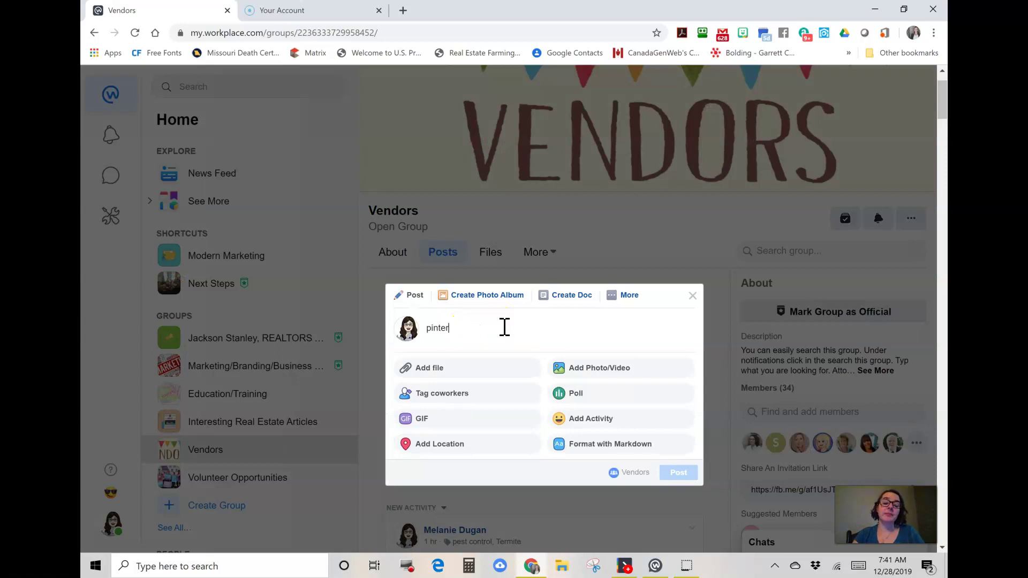
{"action": "key", "text": "BackSpace"}
{"action": "key", "text": "BackSpace"}
{"action": "key", "text": "BackSpace"}
{"action": "key", "text": "BackSpace"}
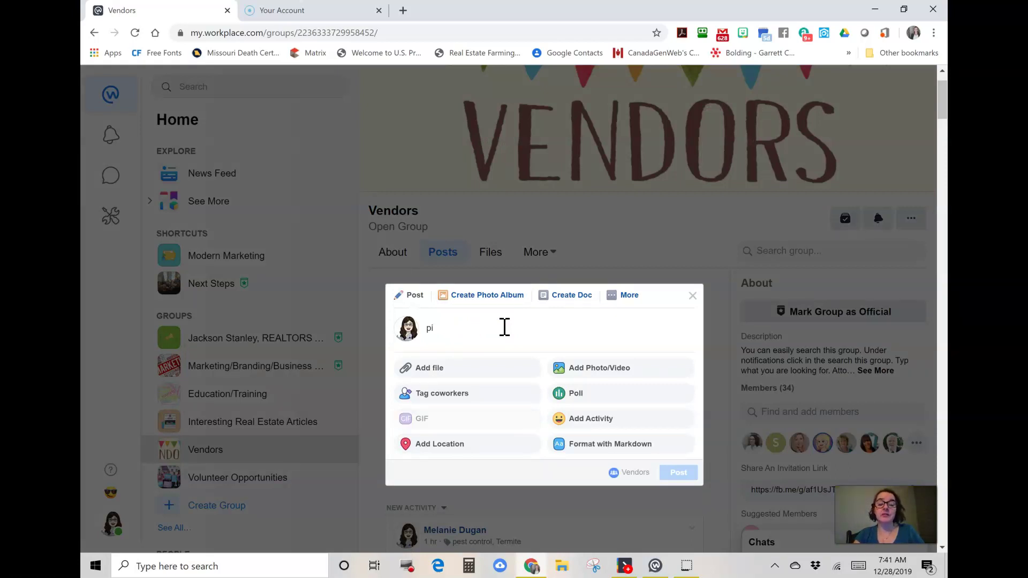
{"action": "key", "text": "BackSpace"}
{"action": "type", "text": "ainter paul "}
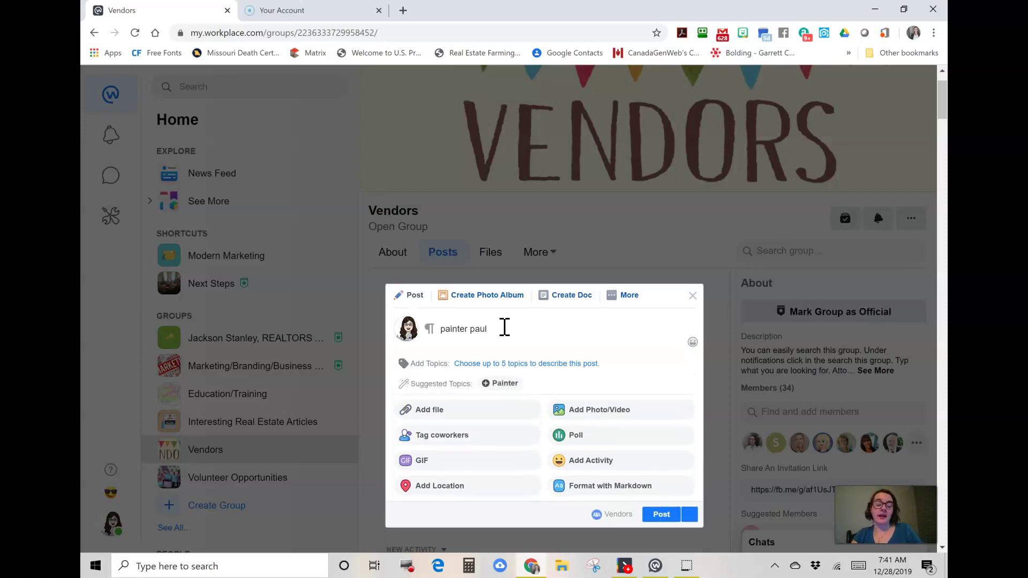
{"action": "type", "text": "handy"}
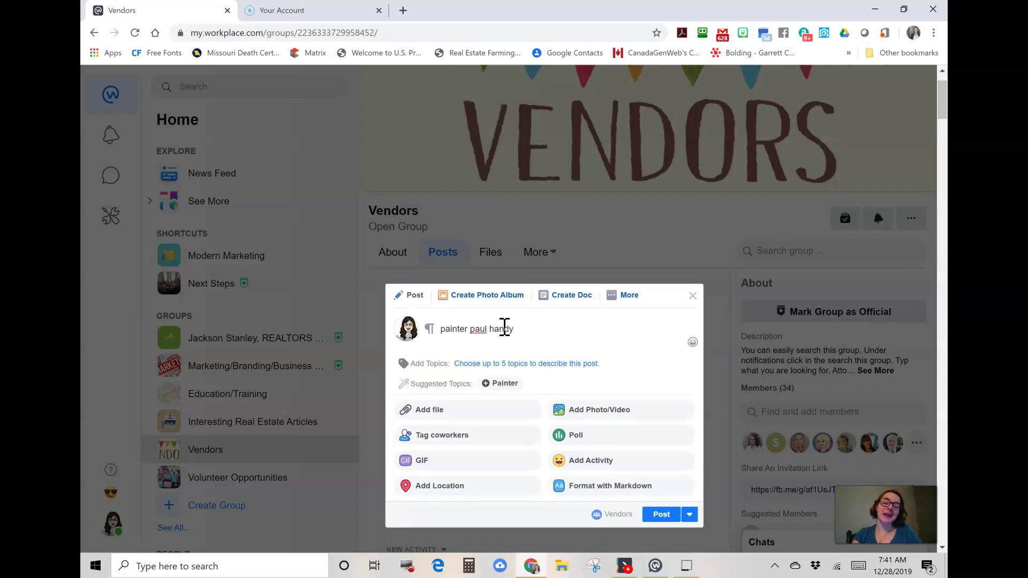
{"action": "type", "text": "man "}
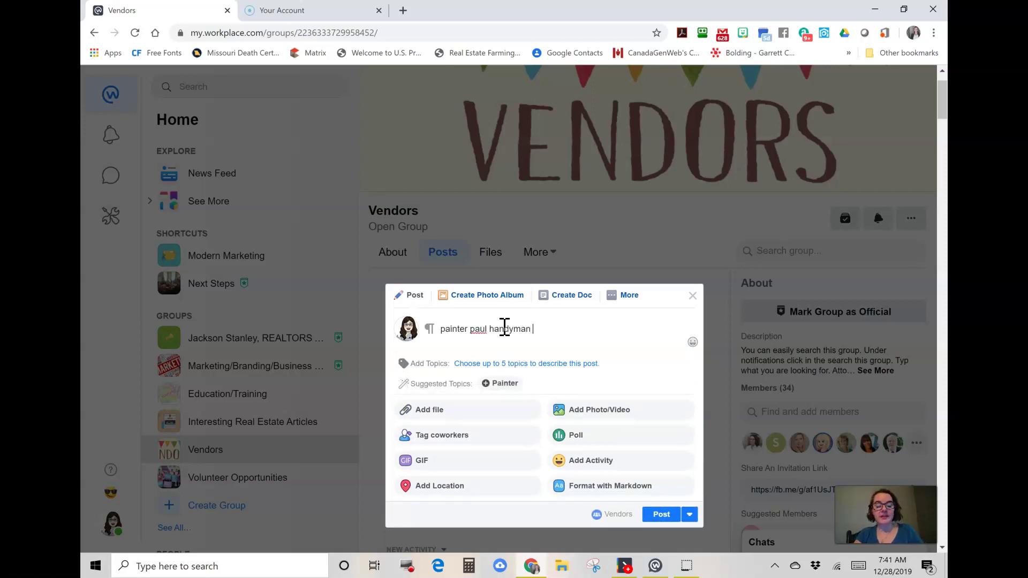
{"action": "type", "text": "888-88"}
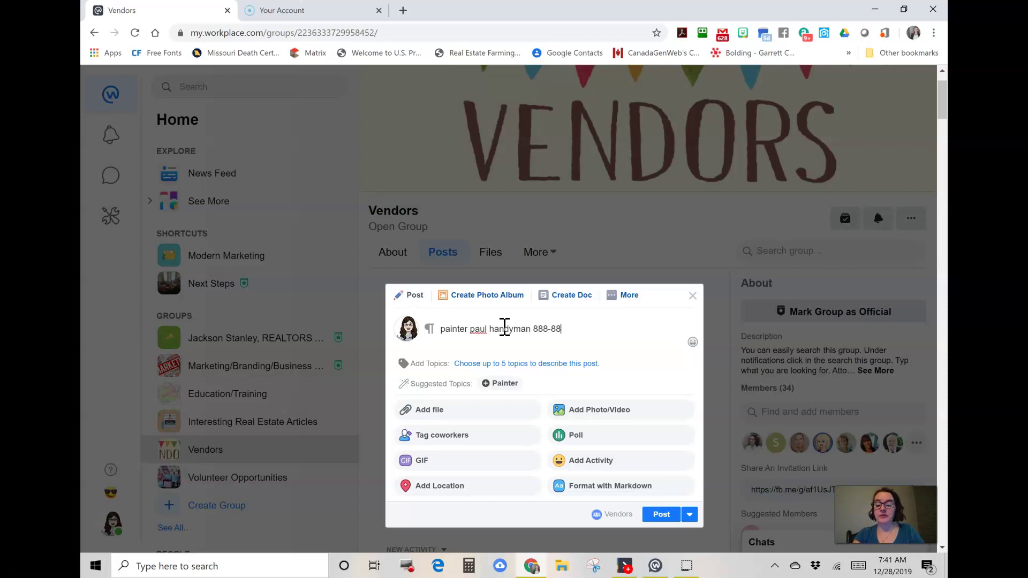
{"action": "type", "text": "8-0000"}
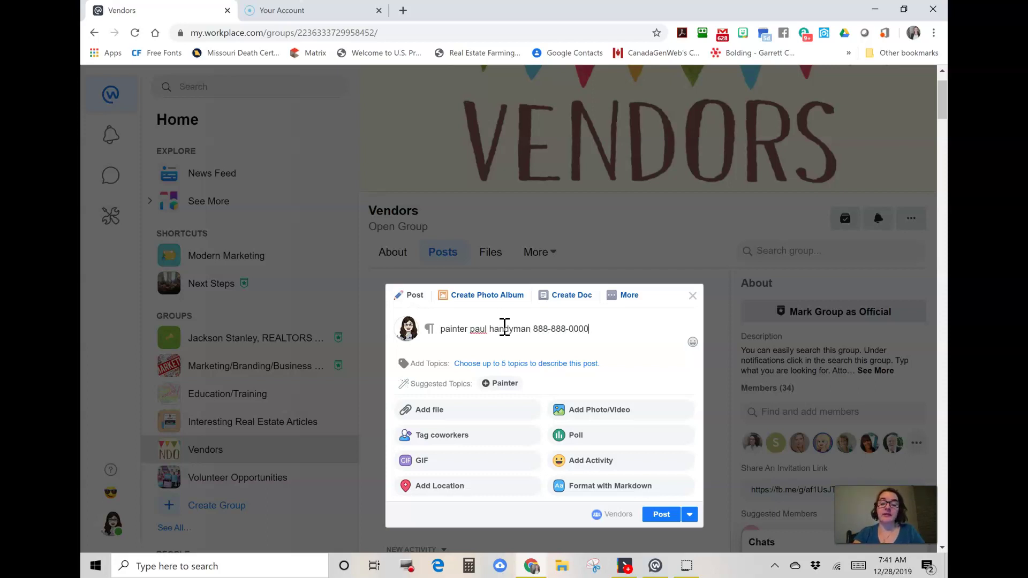
{"action": "left_click", "coordinate": [499, 328]}
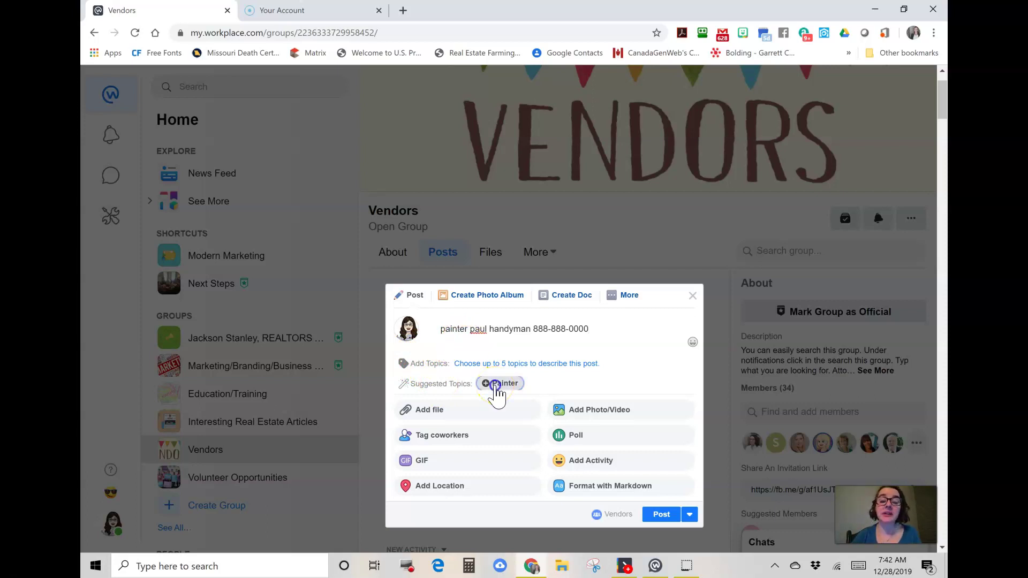
Step: Tag the draft post with the Painter topic and a newly created "handyman" topic, and publish it to the group
{"action": "left_click", "coordinate": [498, 384]}
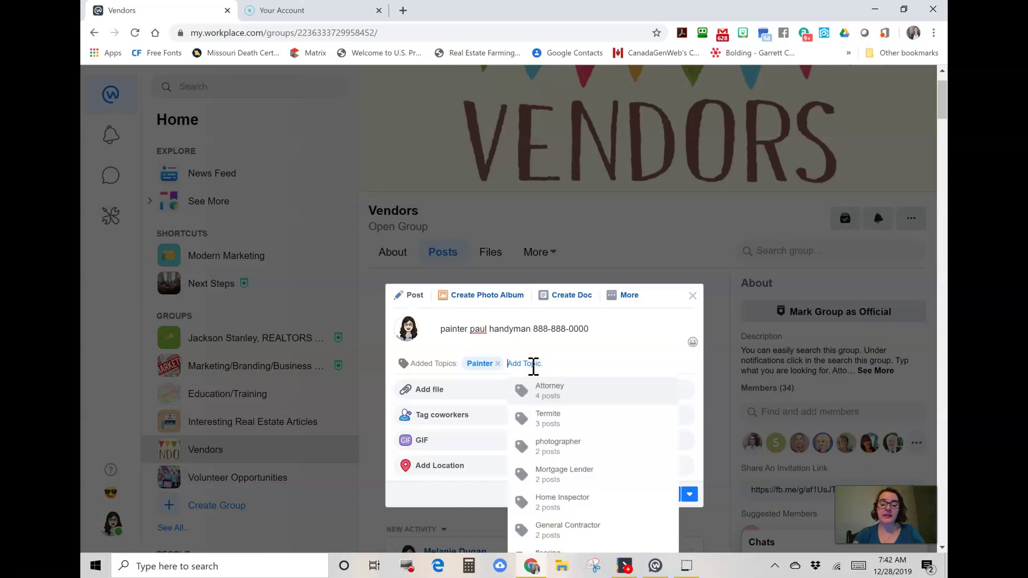
{"action": "type", "text": "handy"}
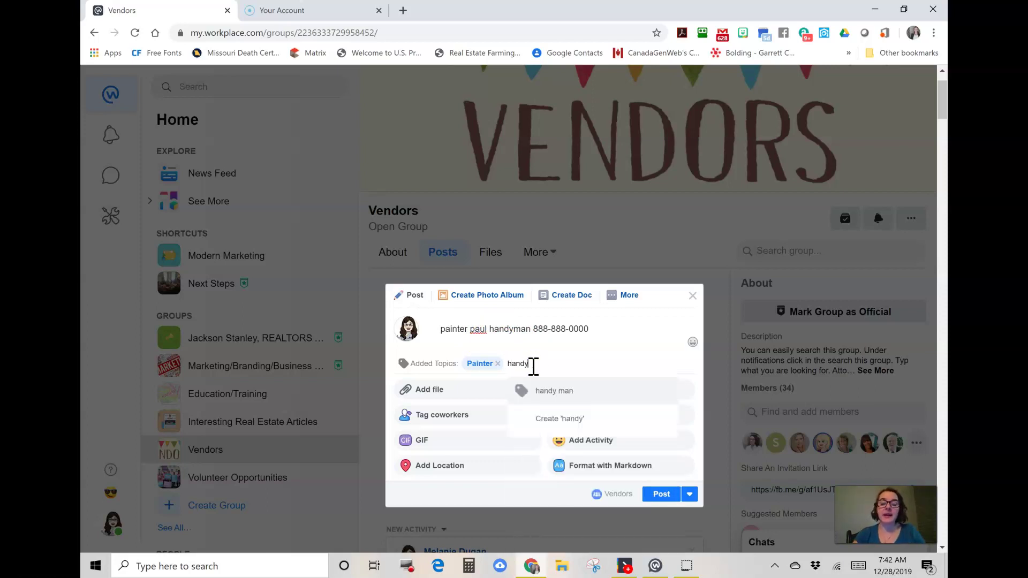
{"action": "type", "text": "man"}
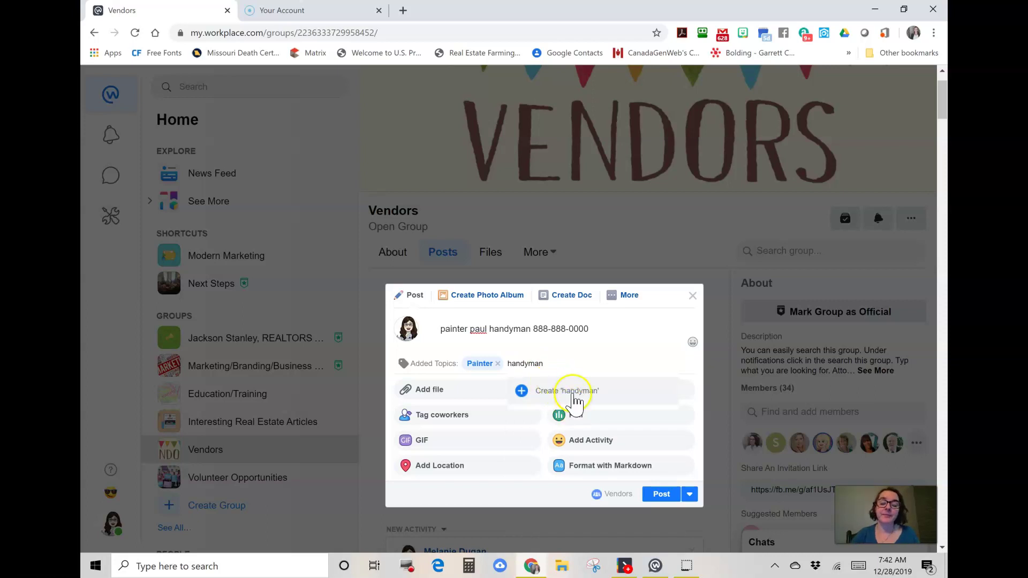
{"action": "left_click", "coordinate": [572, 395]}
{"action": "left_click", "coordinate": [596, 364]}
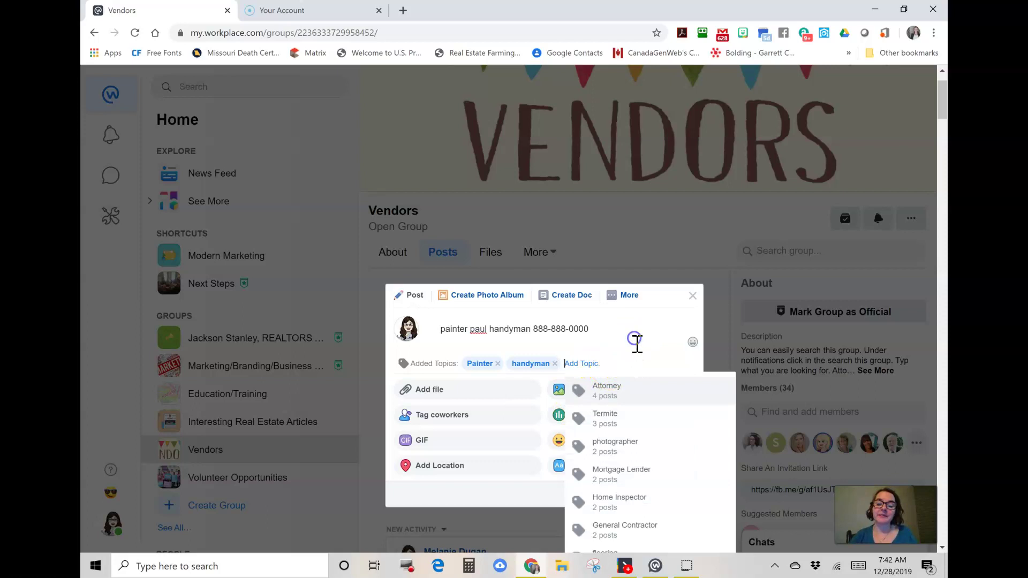
{"action": "left_click", "coordinate": [634, 338]}
{"action": "left_click", "coordinate": [665, 496]}
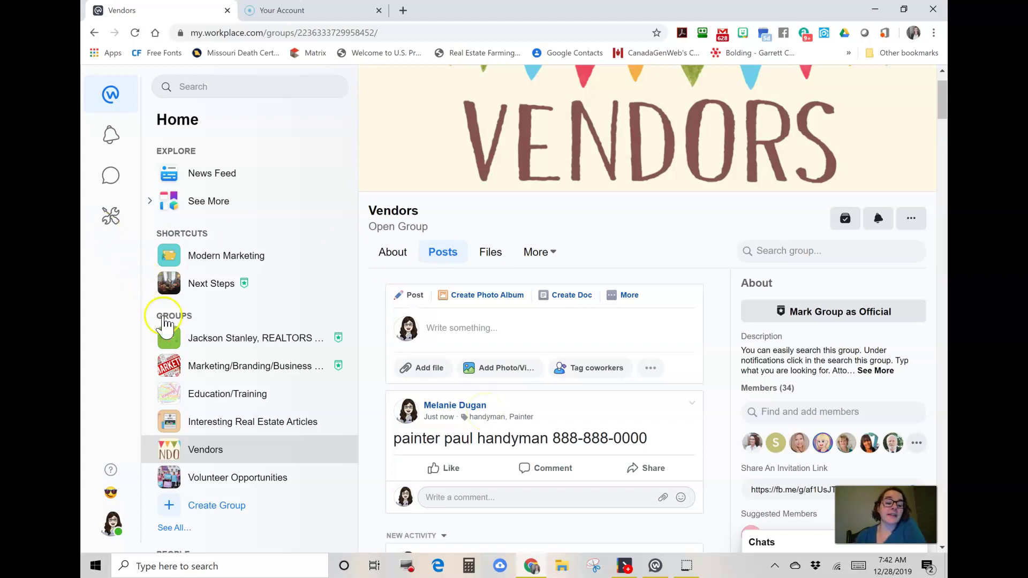
Step: Open the Marketing/Branding/Business Planning group, browse its tagged posts and preview the Education/Training group
{"action": "left_click", "coordinate": [249, 370]}
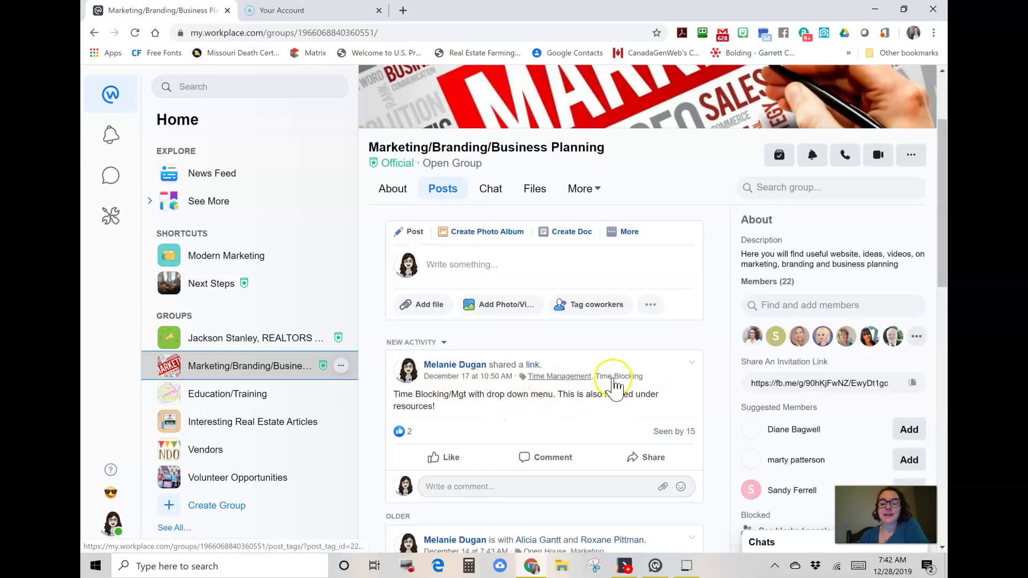
{"action": "scroll", "coordinate": [579, 407], "scroll_direction": "down", "scroll_amount": 3}
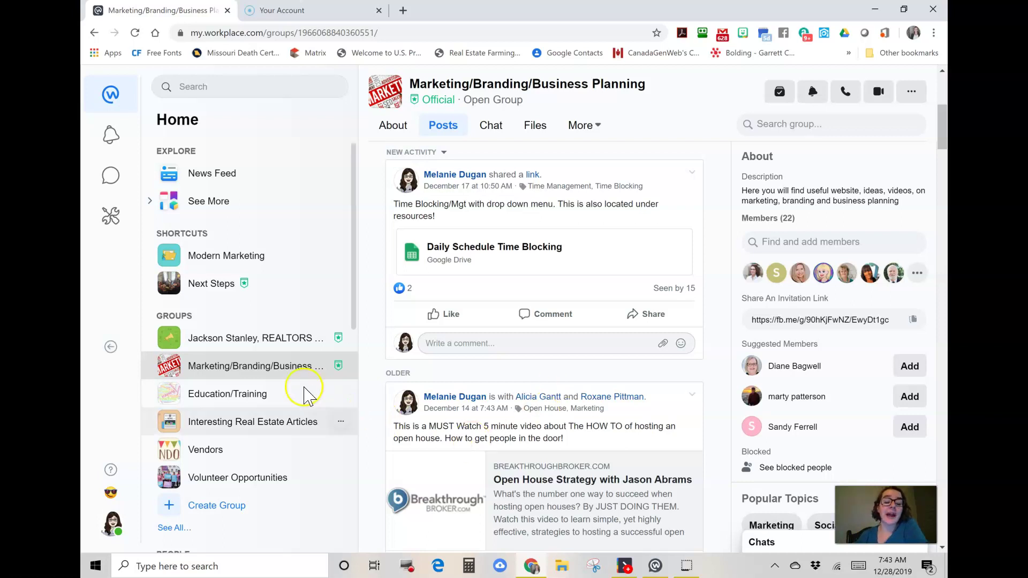
{"action": "mouse_move", "coordinate": [305, 397]}
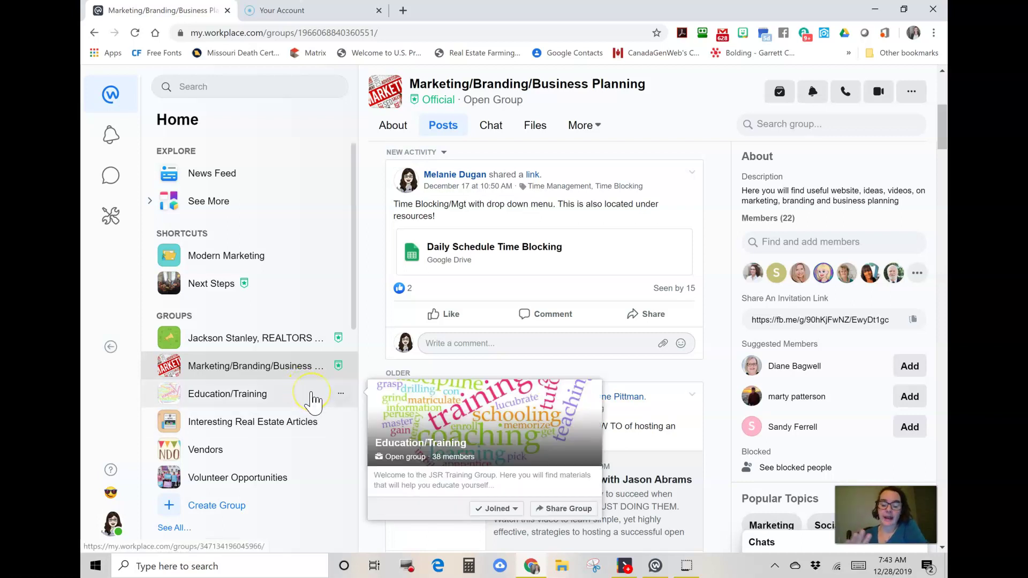